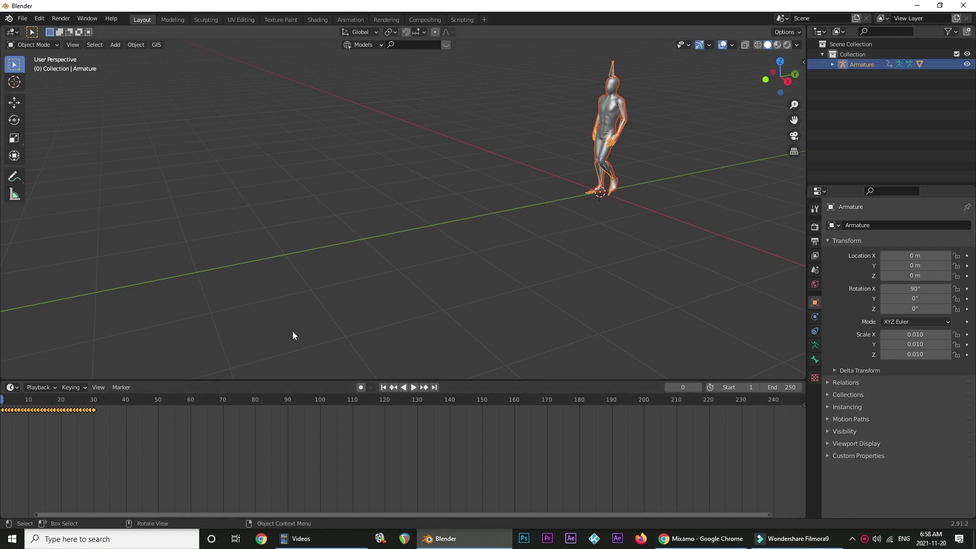
Replay the current walk animation from the first frame, then stop it and move the playhead.
key(space)
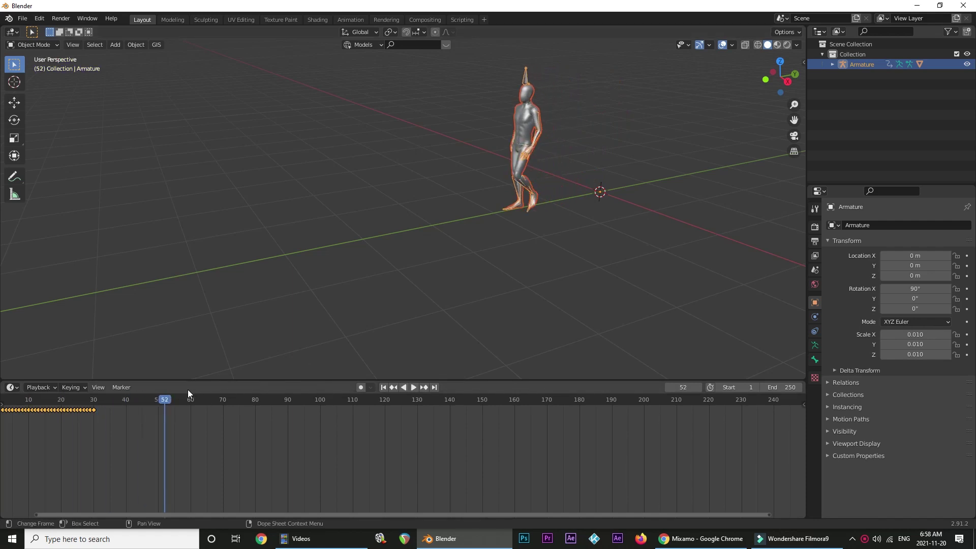
key(shift+Left)
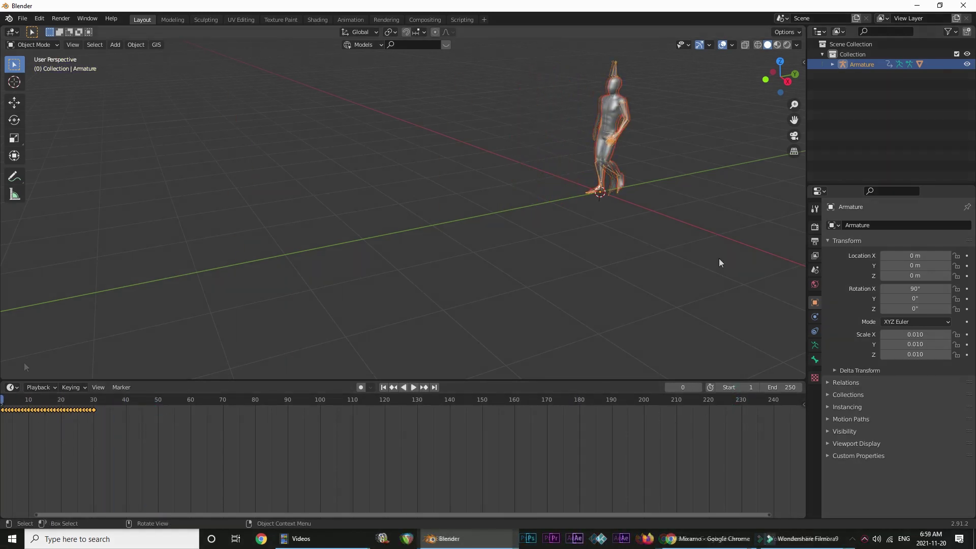
key(space)
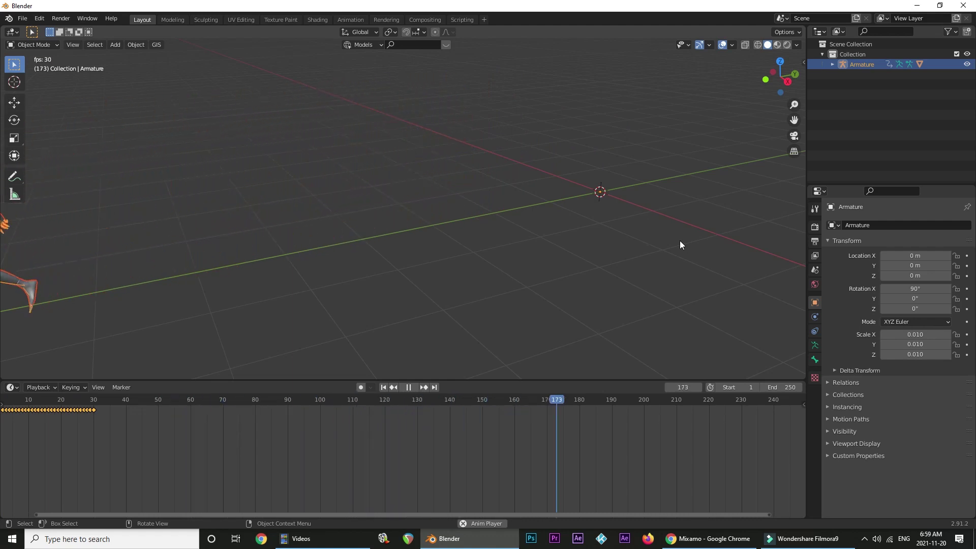
key(space)
click(627, 401)
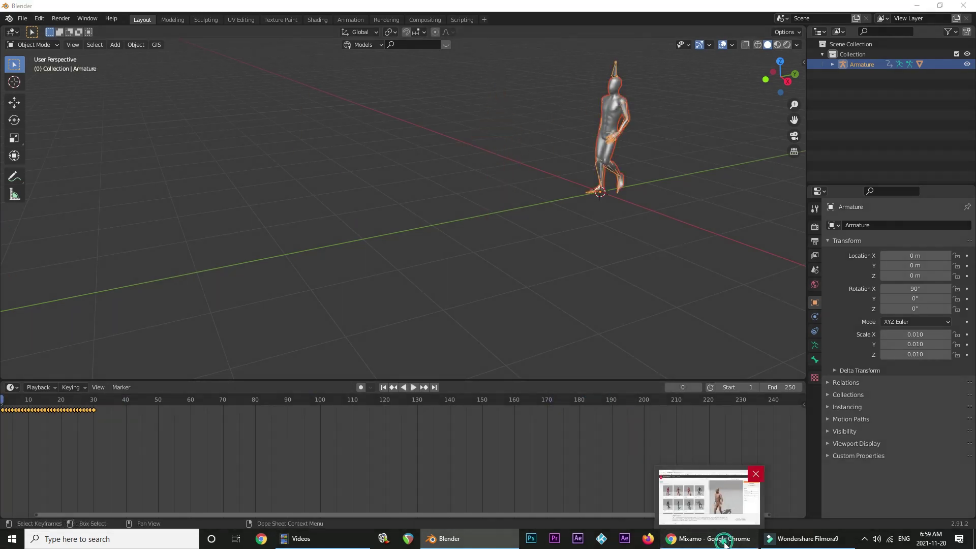
After checking the Mixamo browser, start a new General scene without saving the old one.
click(710, 538)
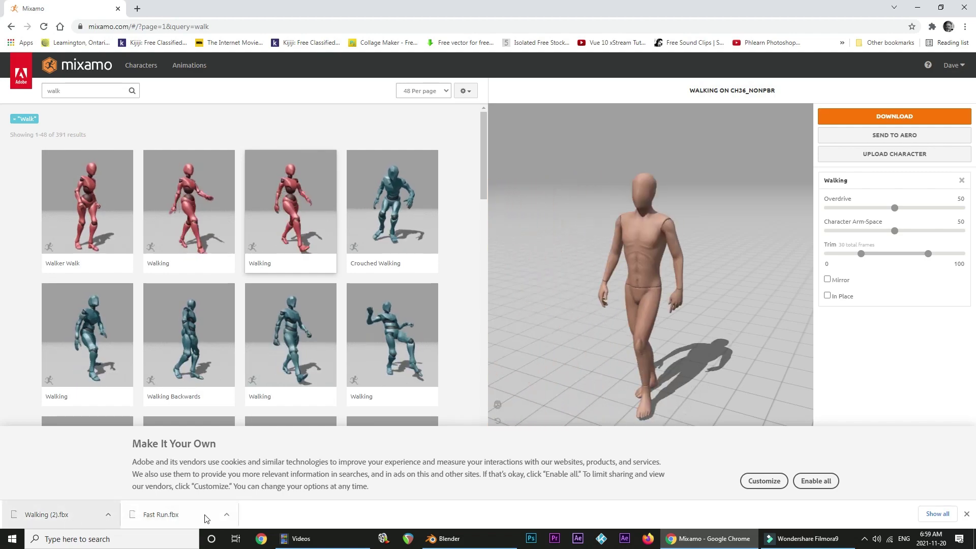
click(469, 538)
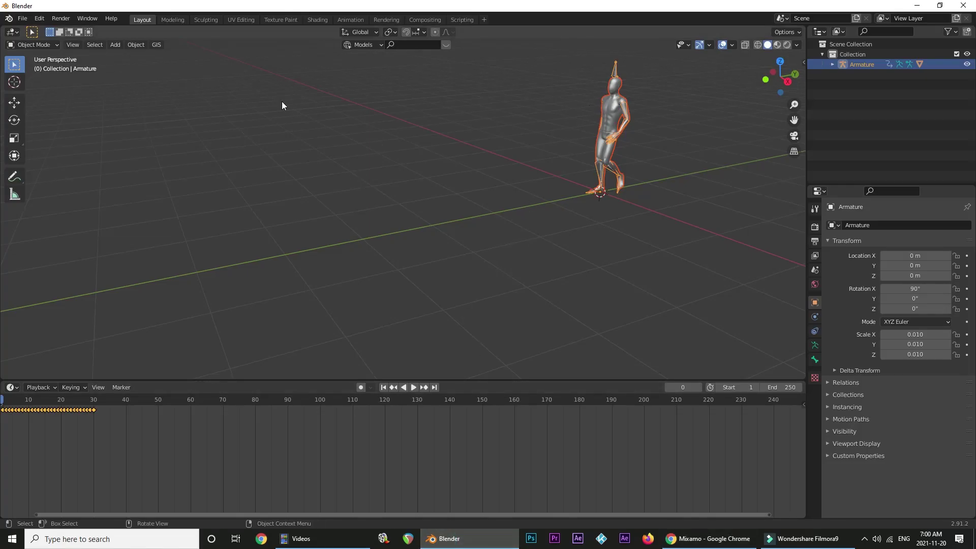
click(15, 19)
mouse_move(36, 30)
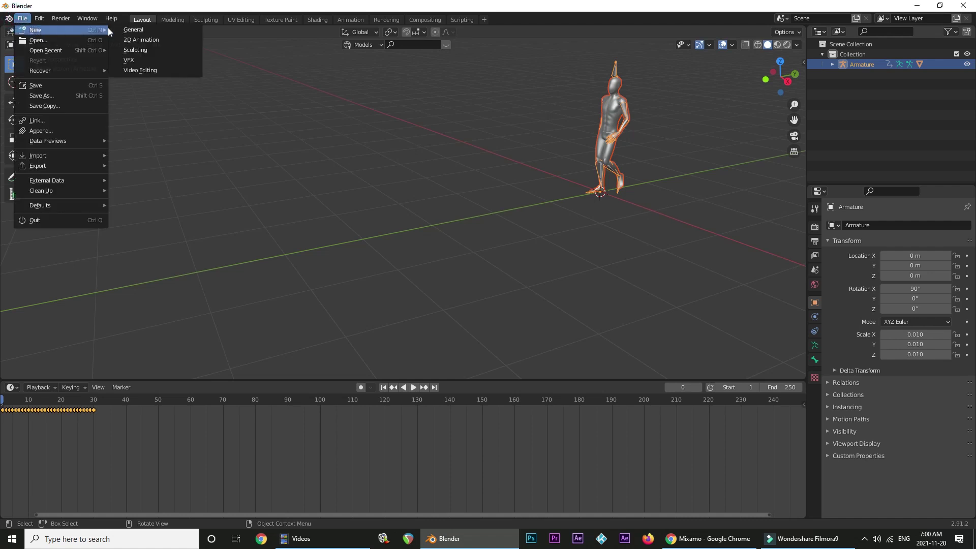
click(139, 28)
click(499, 285)
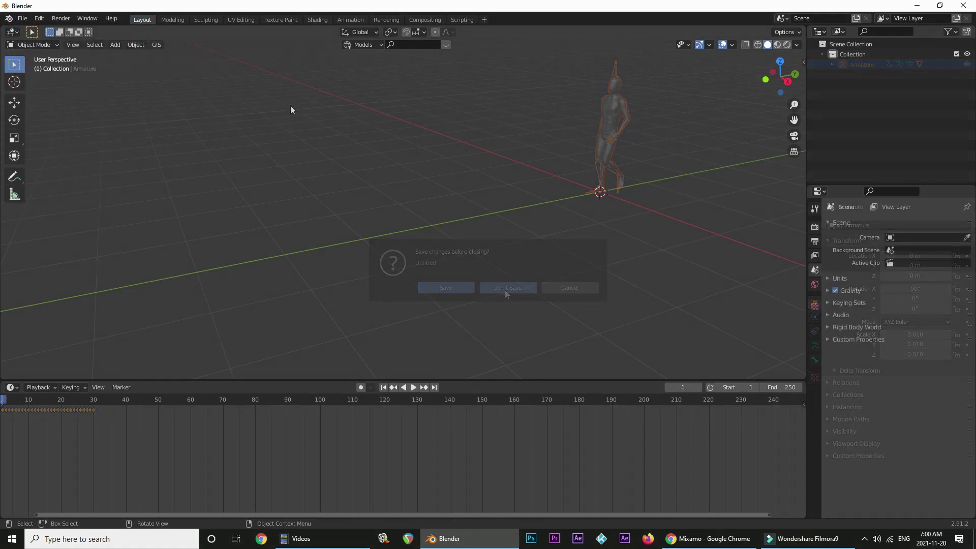
Import the downloaded Mixamo character animation FBX file.
click(21, 18)
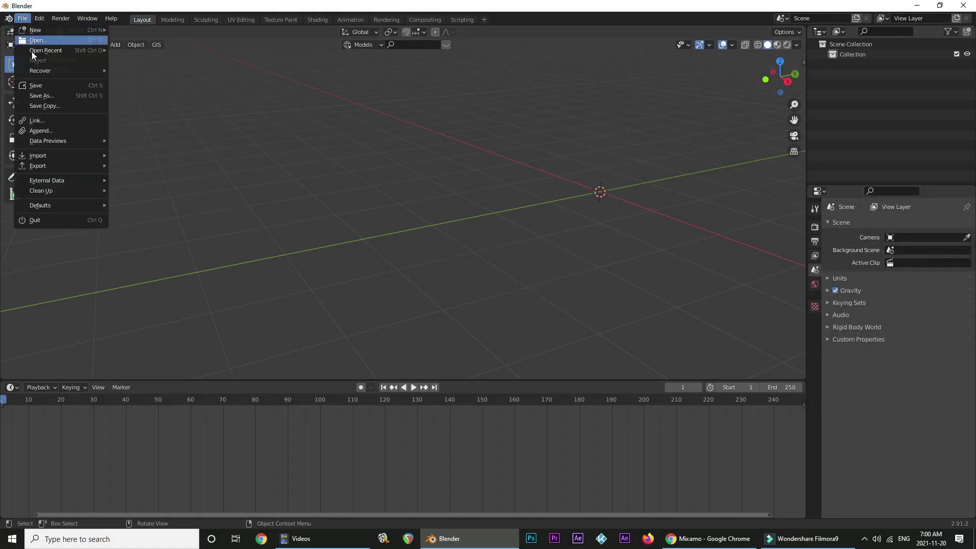
mouse_move(48, 155)
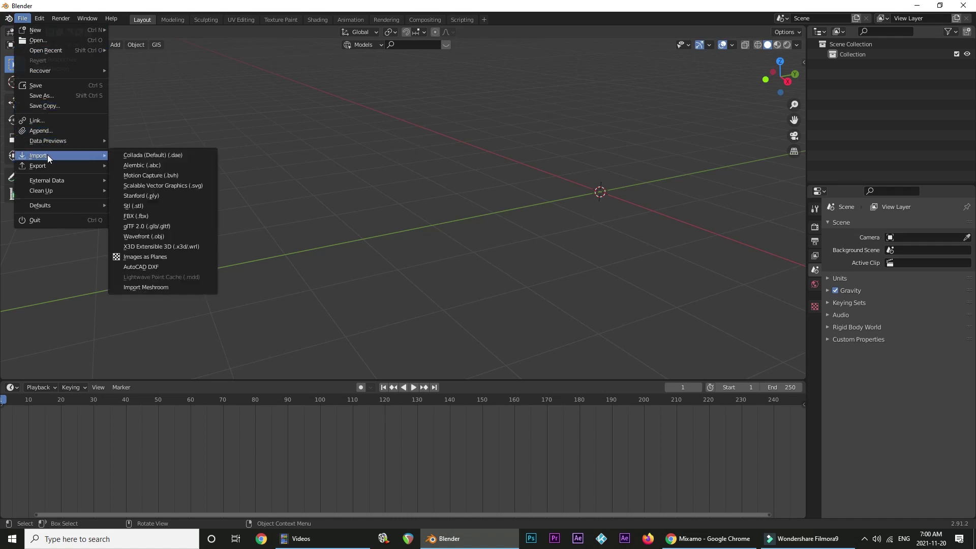
click(148, 215)
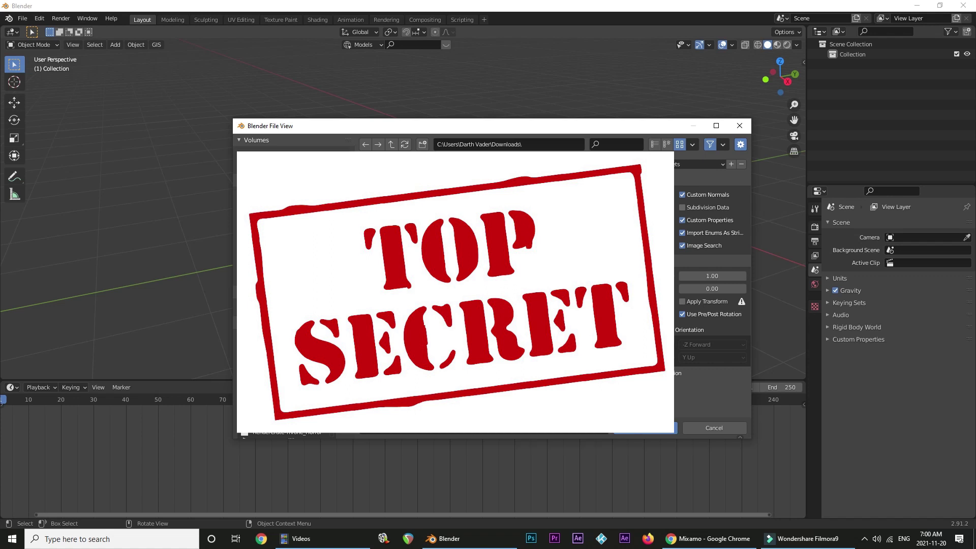
click(657, 428)
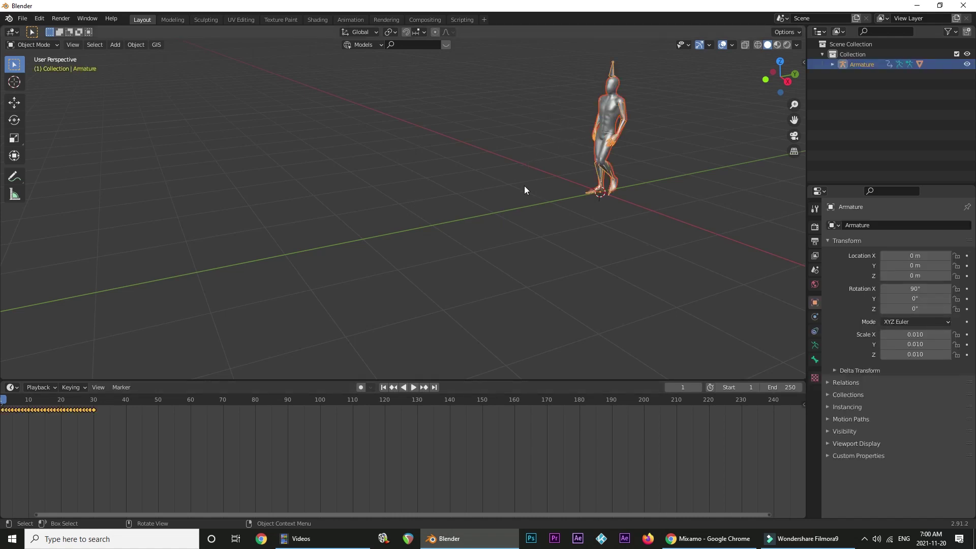
key(space)
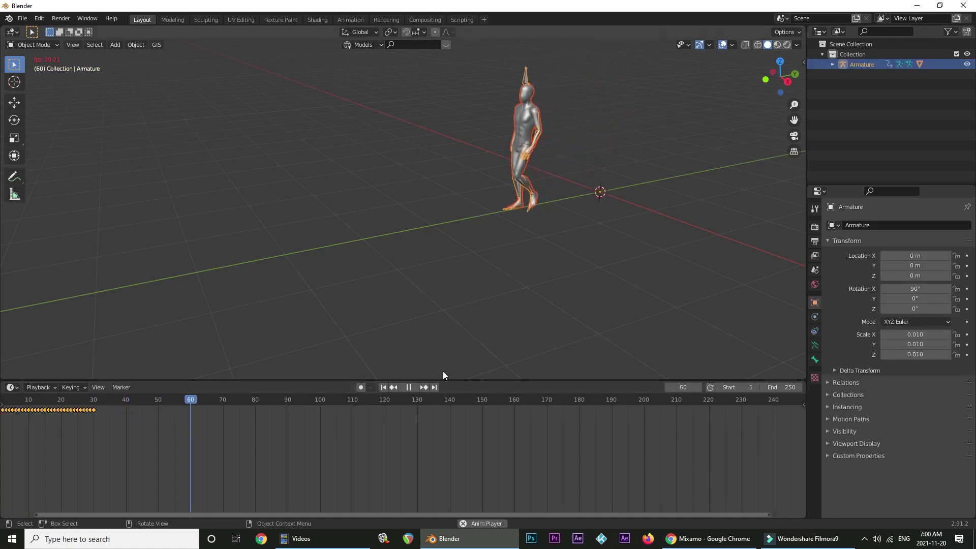
key(space)
key(Escape)
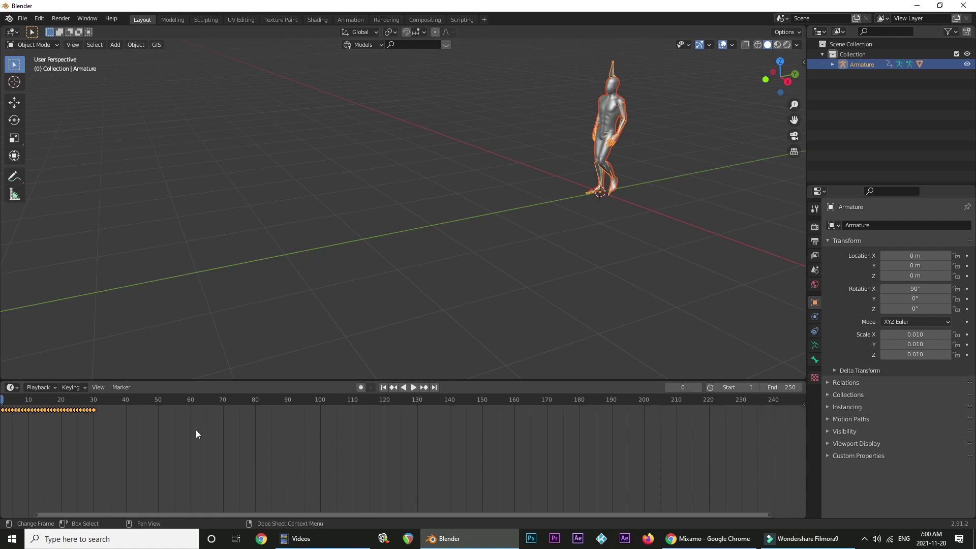
Turn the timeline into the Graph Editor and add Make Cyclic to all walk F-curves.
click(11, 388)
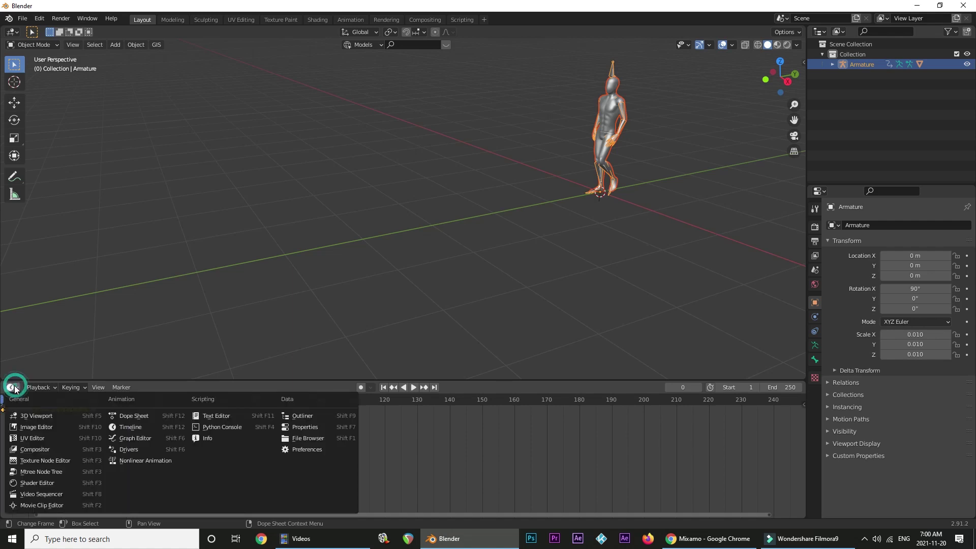
click(138, 439)
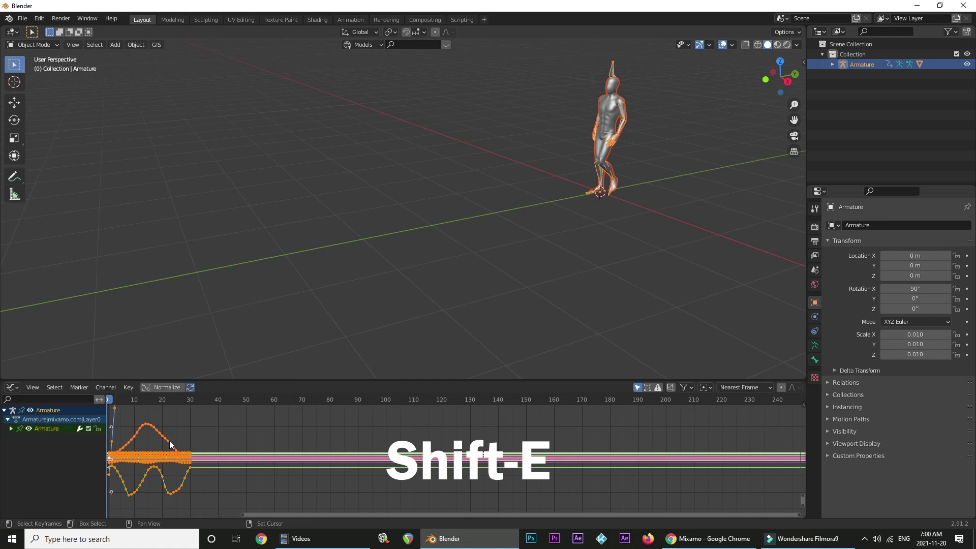
key(shift+e)
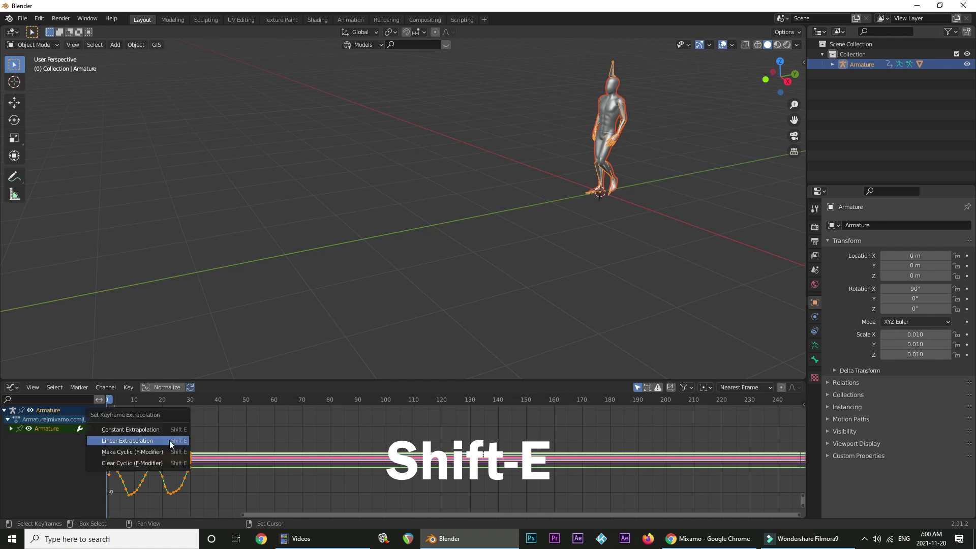
click(137, 454)
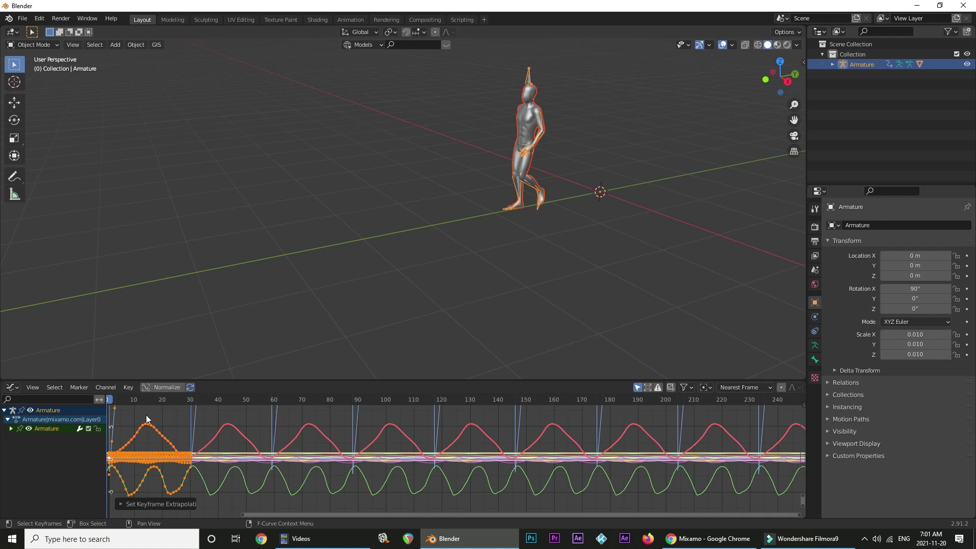
Give the Armature's Z Location curve linear extrapolation, then test-play the walk.
drag(147, 420, 112, 409)
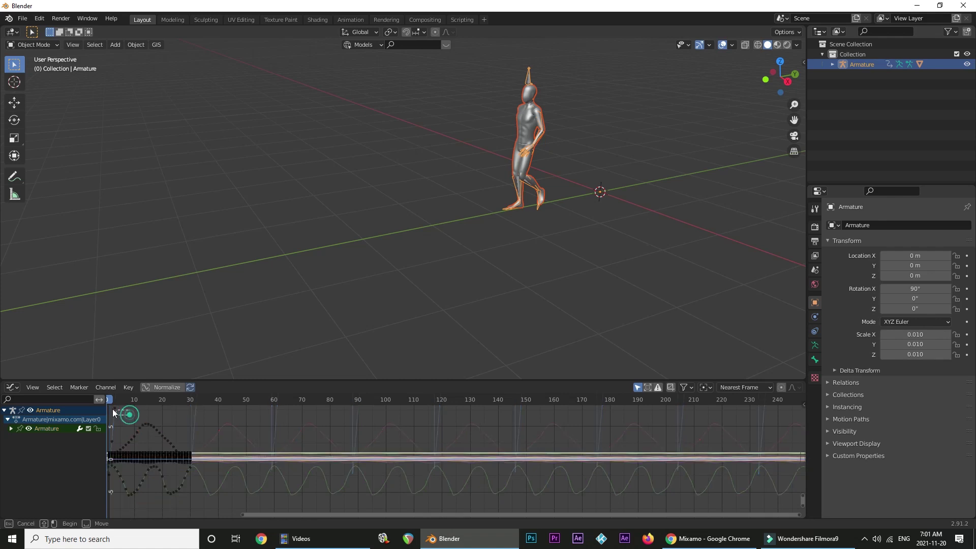
click(10, 428)
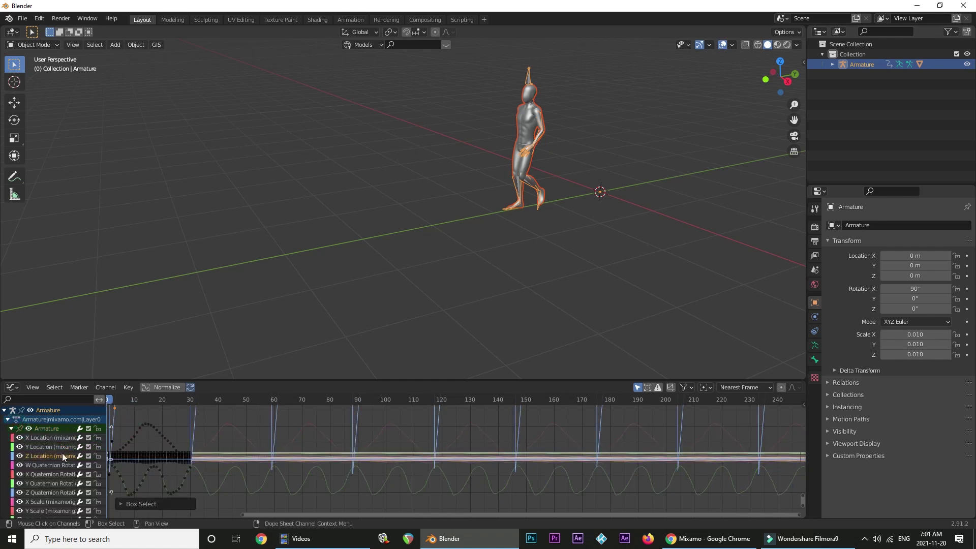
click(118, 411)
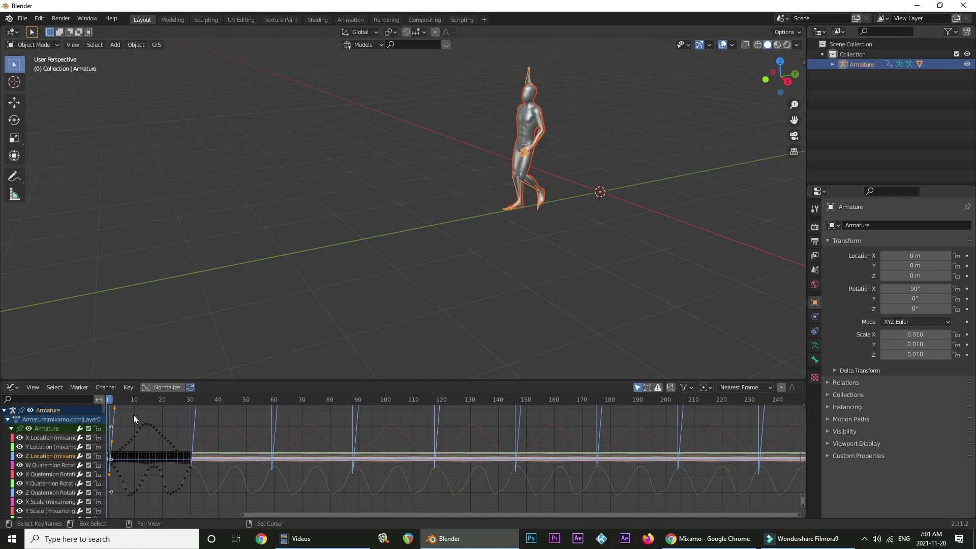
key(shift+e)
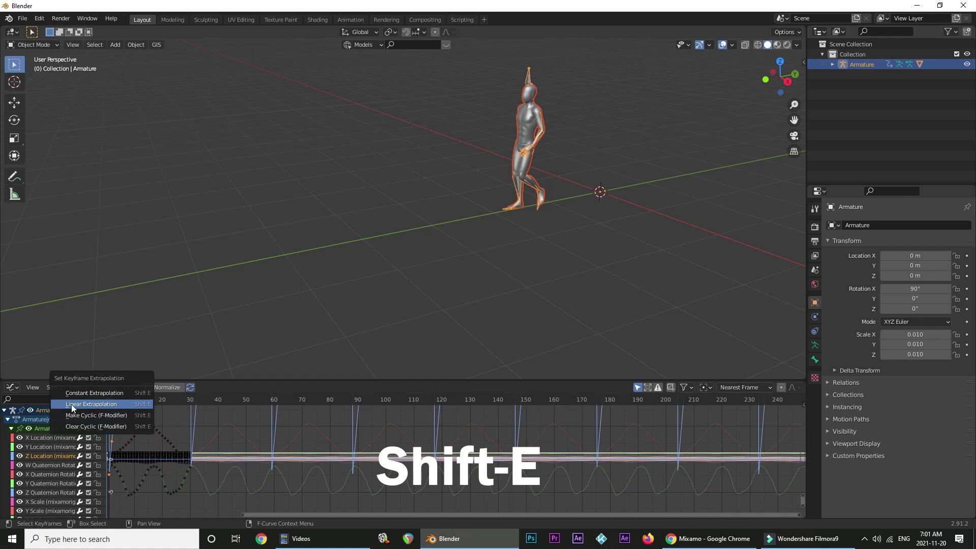
click(99, 403)
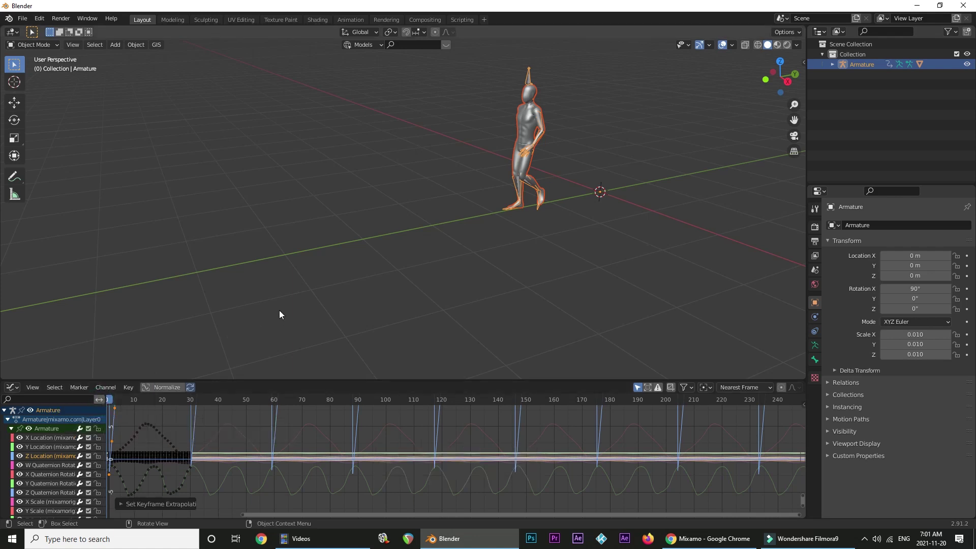
key(space)
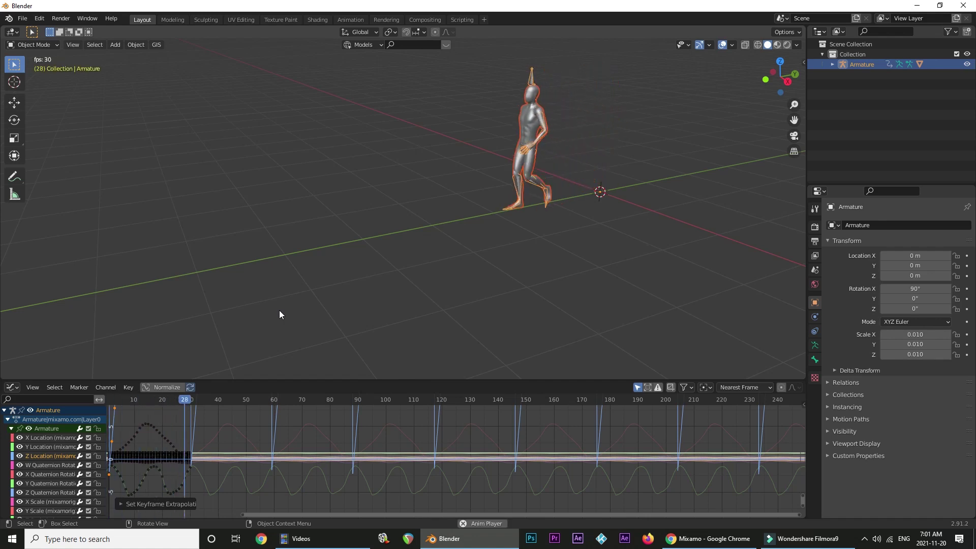
key(space)
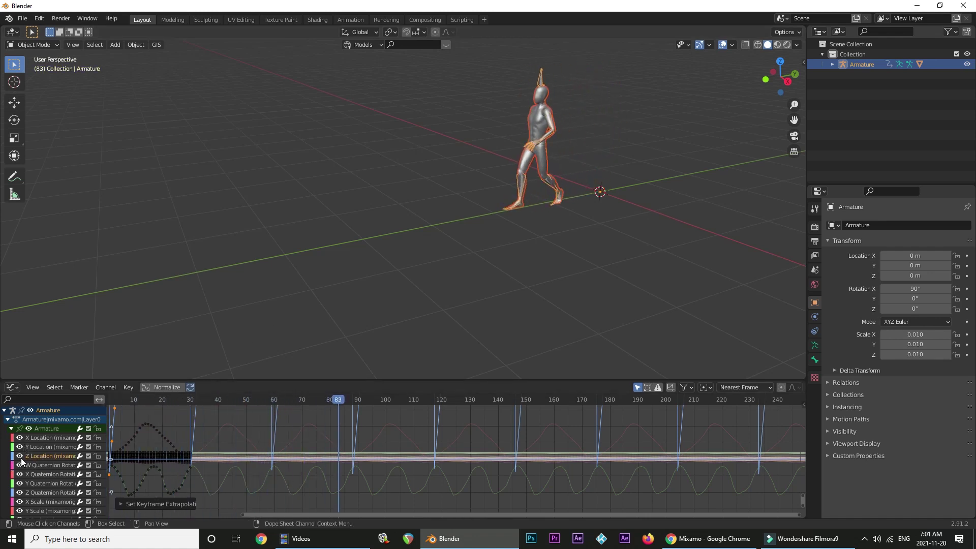
Disable the Z Location cyclic modifier and play the walk from frame 82.
click(80, 456)
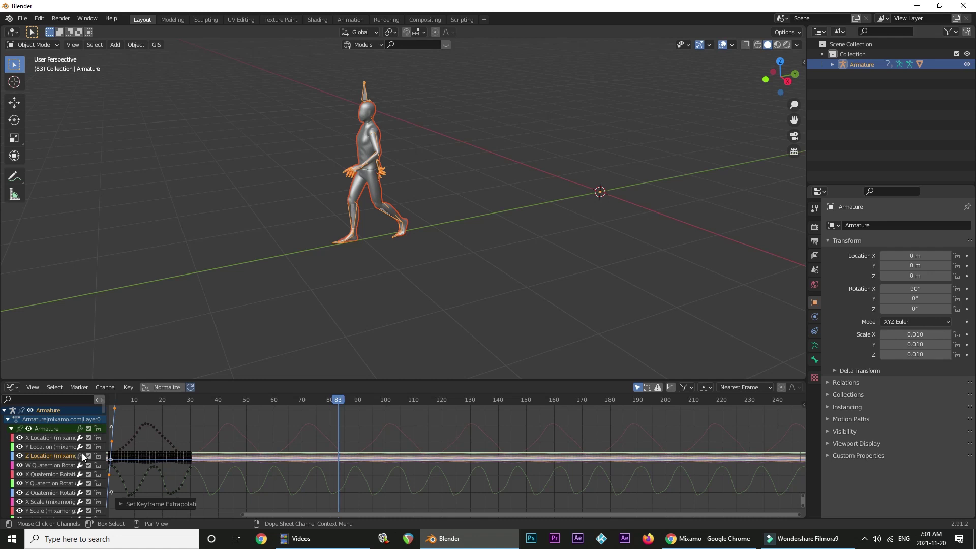
click(337, 399)
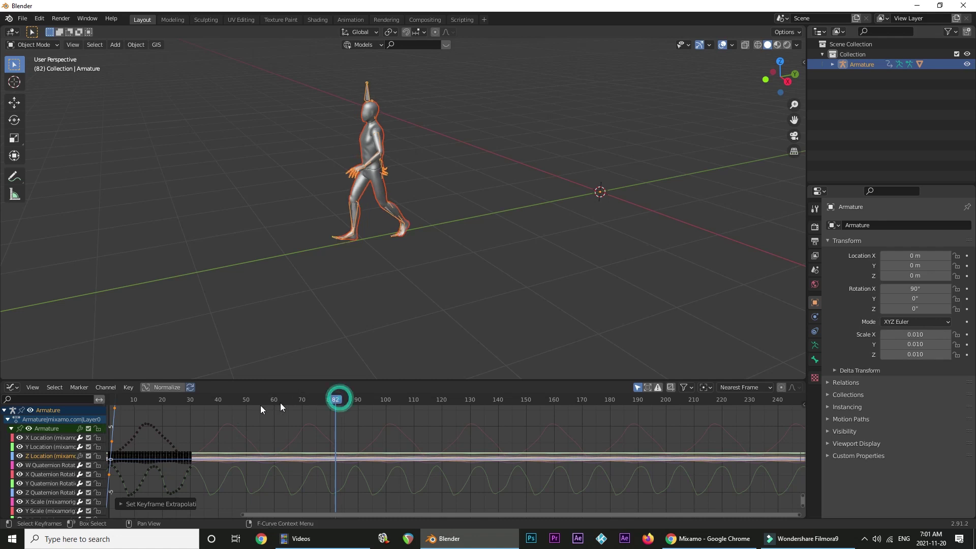
key(space)
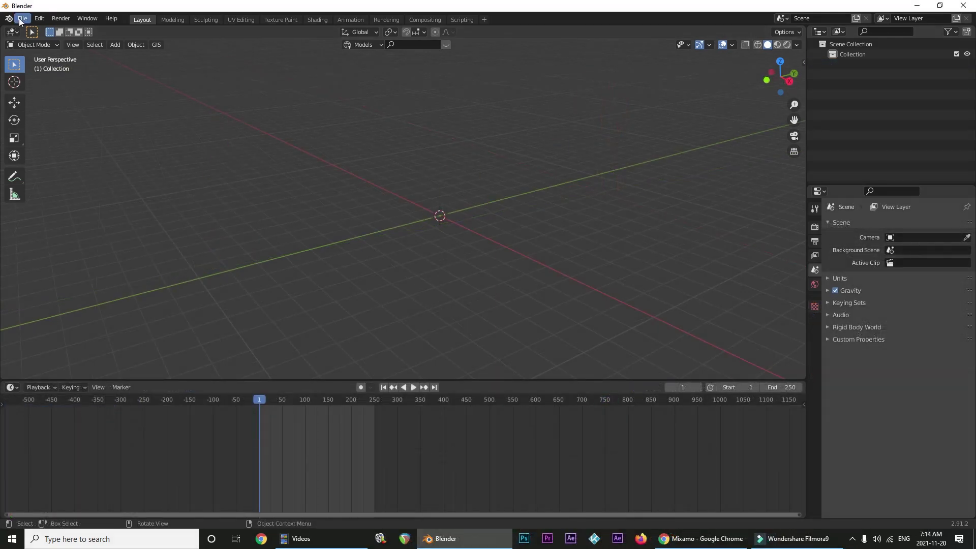
Import the Mixamo run FBX into the fresh scene and start playing it.
click(22, 19)
mouse_move(47, 157)
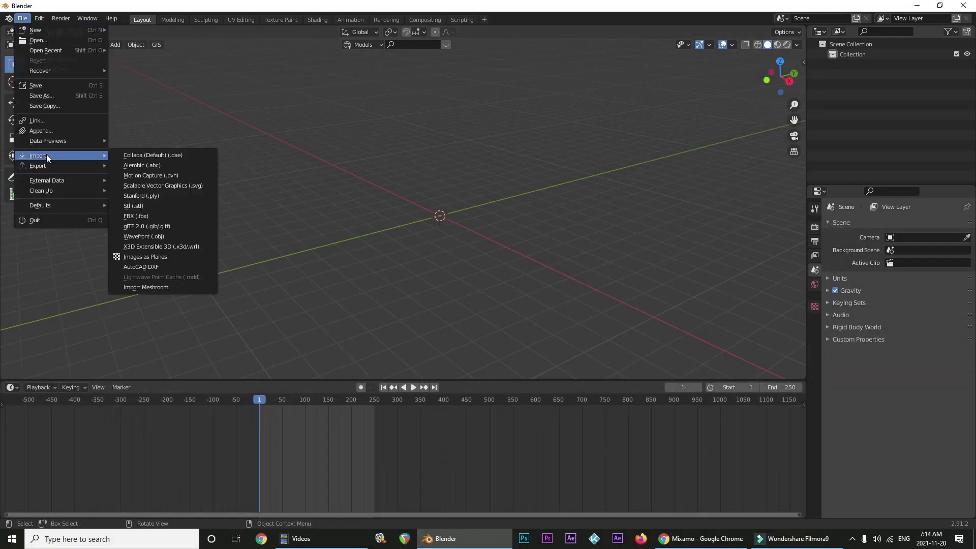
click(142, 215)
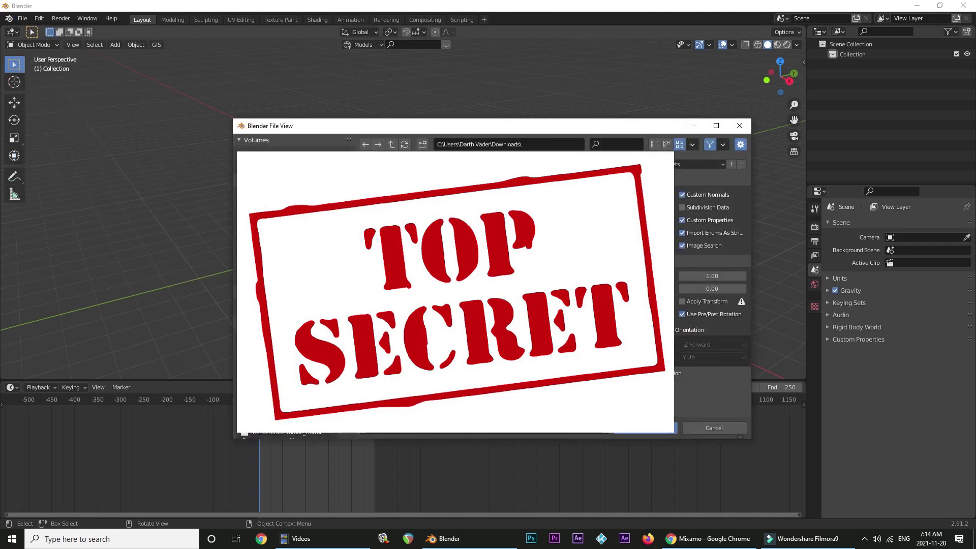
click(644, 428)
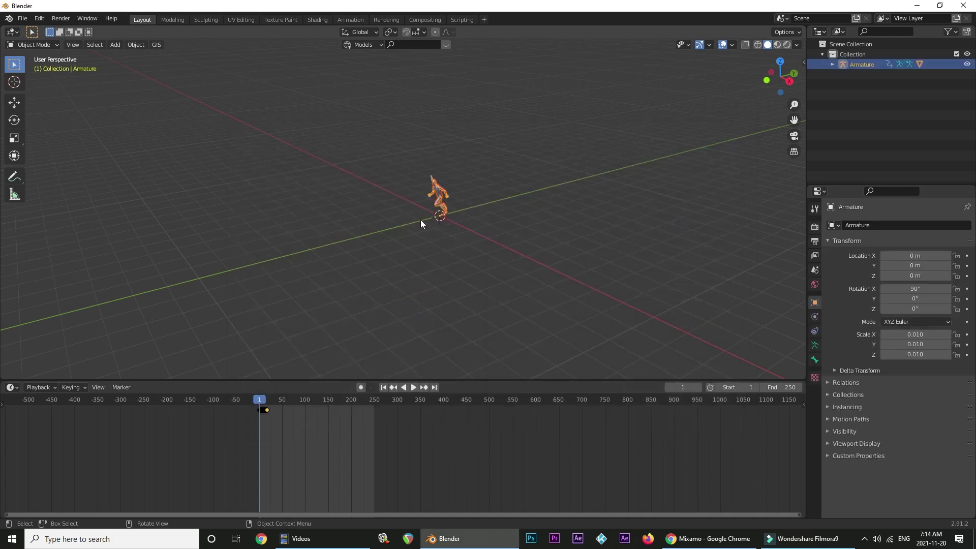
key(space)
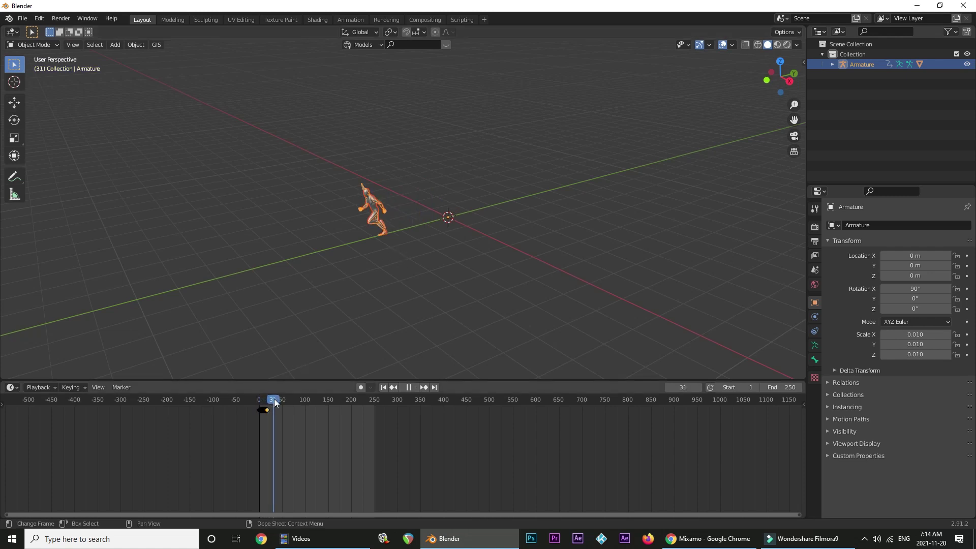
From frame 0, switch to the Graph Editor, make the run's F-curves cyclic, and deselect keys.
drag(273, 399, 259, 400)
click(9, 390)
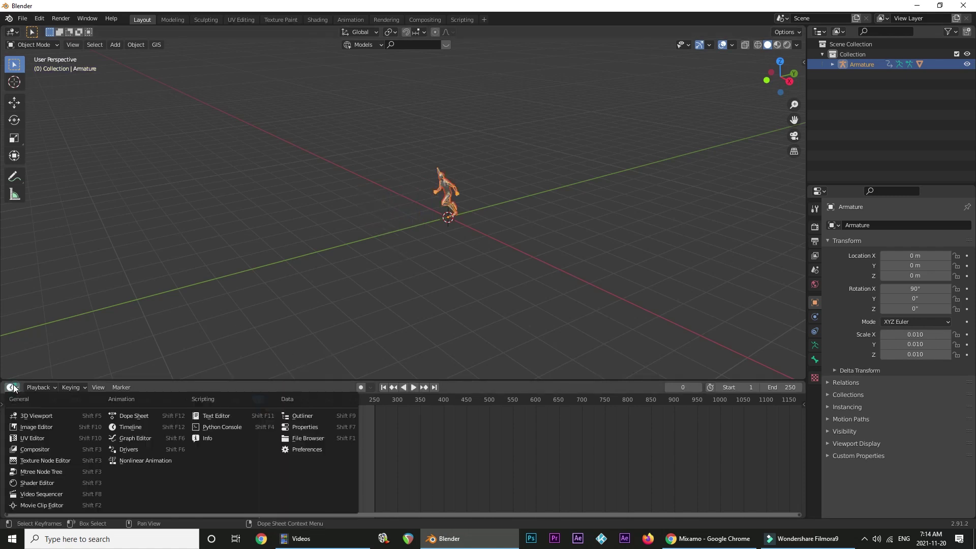
click(175, 439)
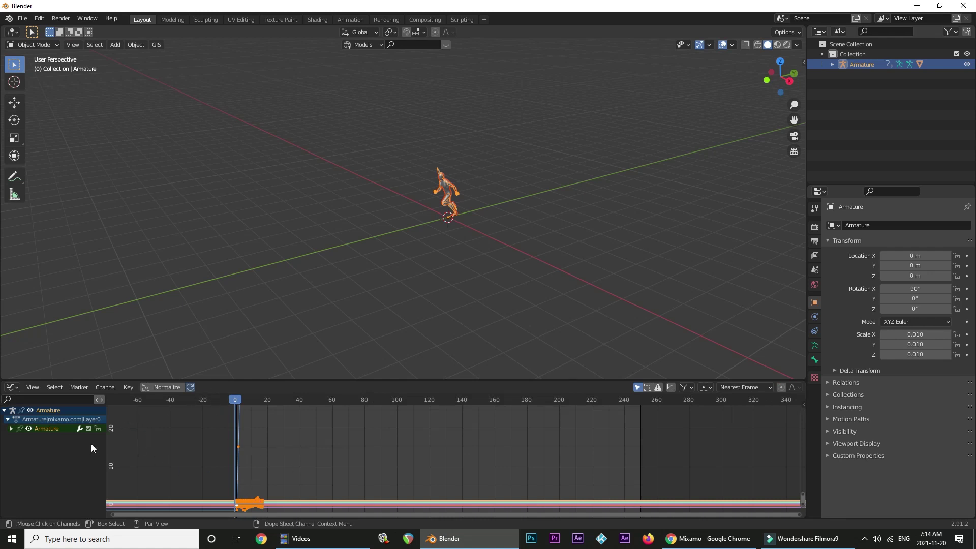
key(shift+e)
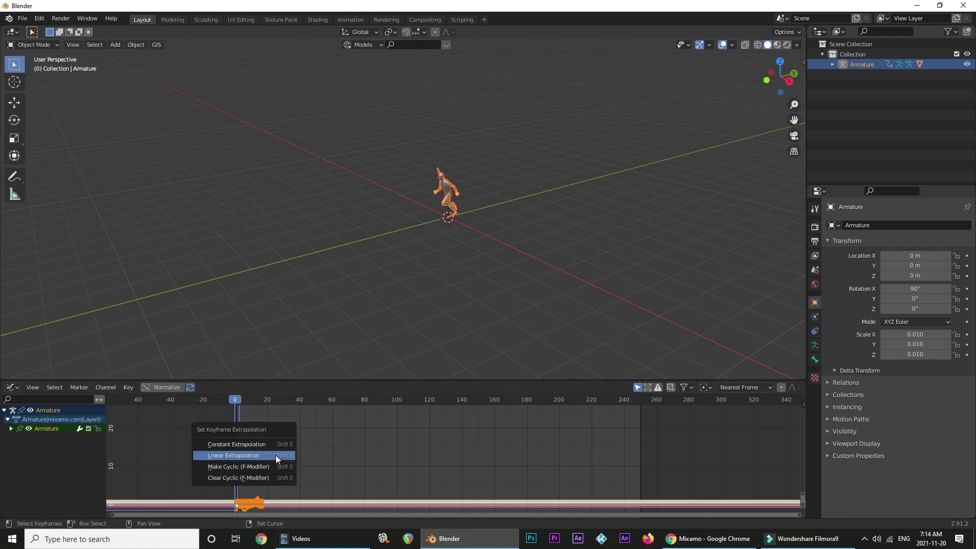
click(259, 468)
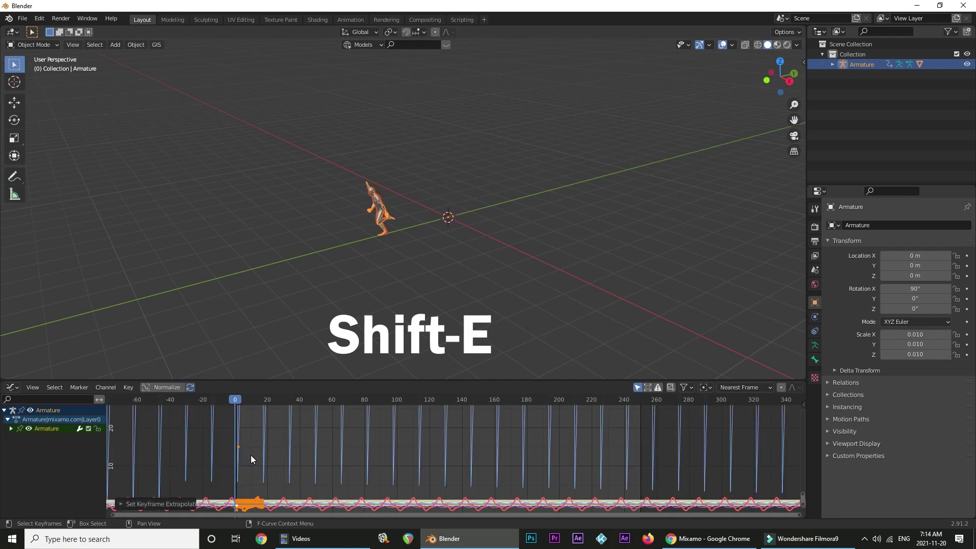
drag(251, 455, 226, 445)
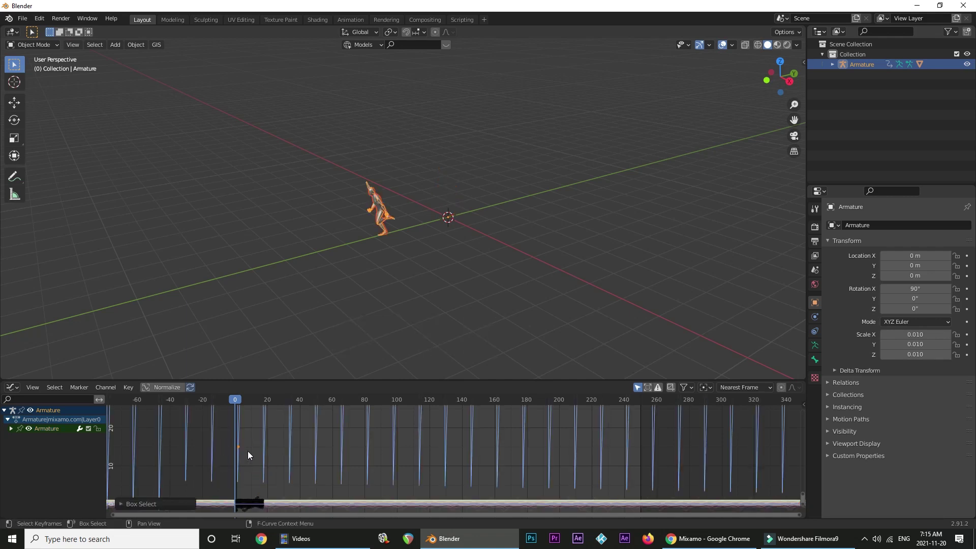
Expand the Armature channels, reapply Make Cyclic to the selected keys, and play the loop.
click(10, 429)
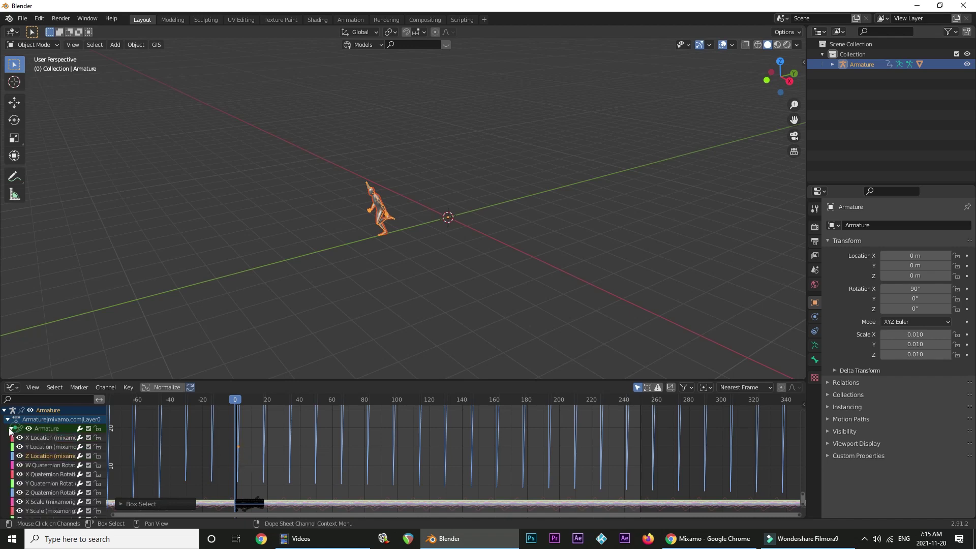
click(252, 446)
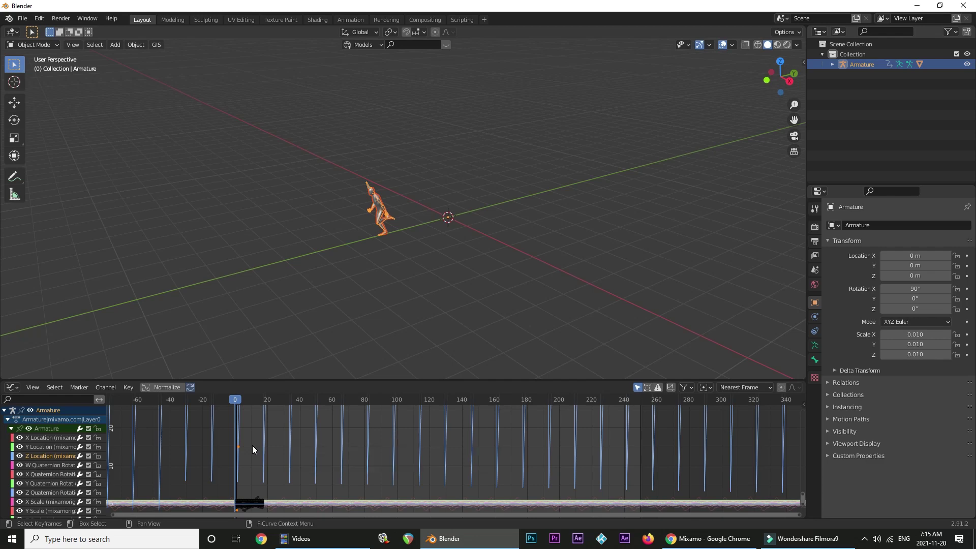
key(shift+e)
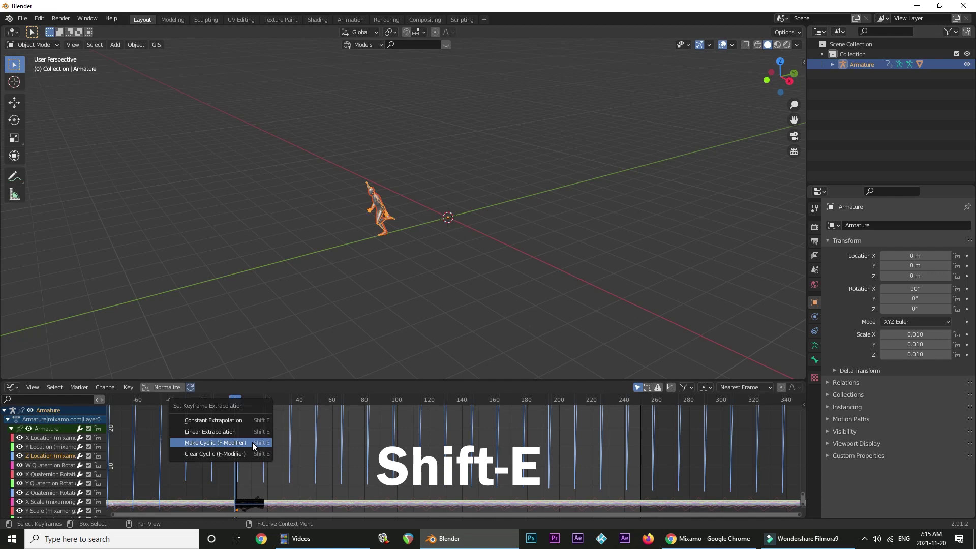
click(208, 431)
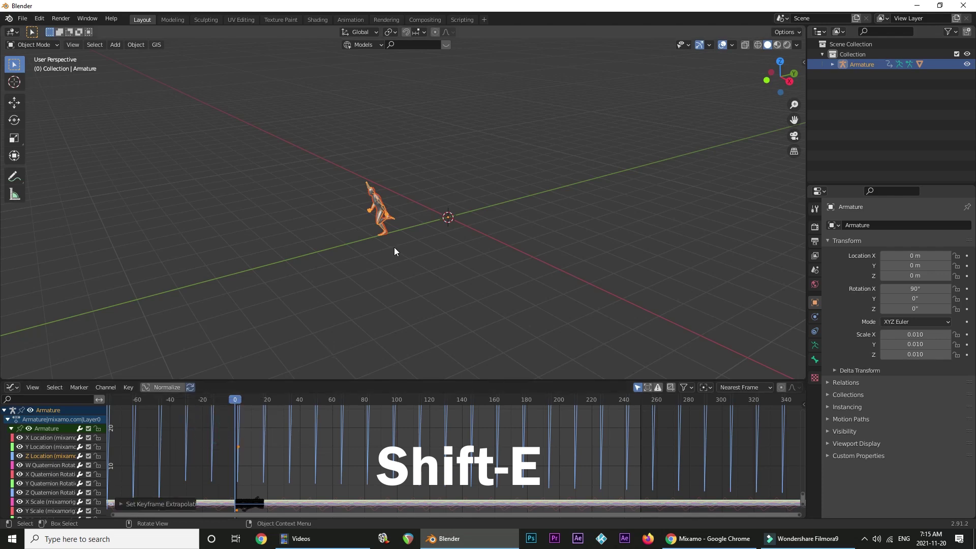
key(space)
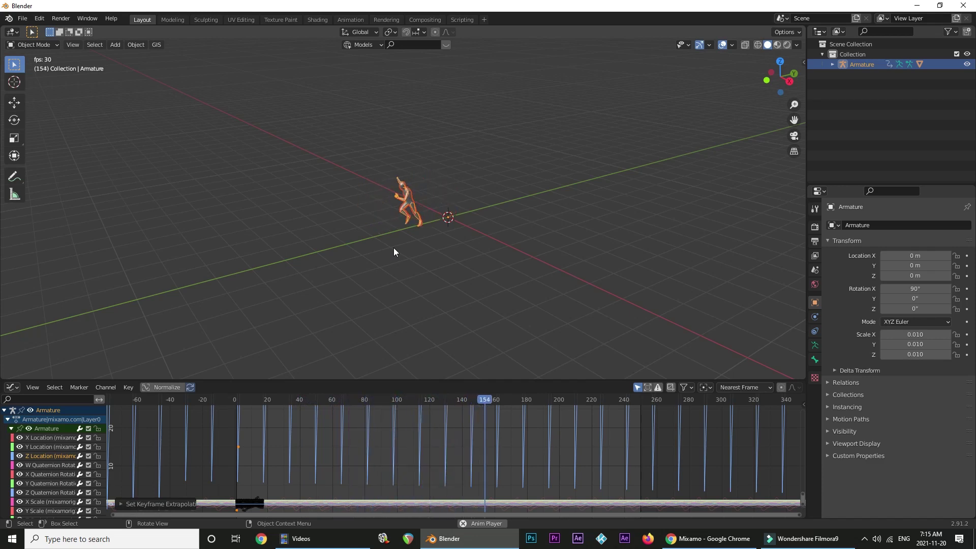
Stop playback and disable the cyclic modifier on the Z Location curve.
key(space)
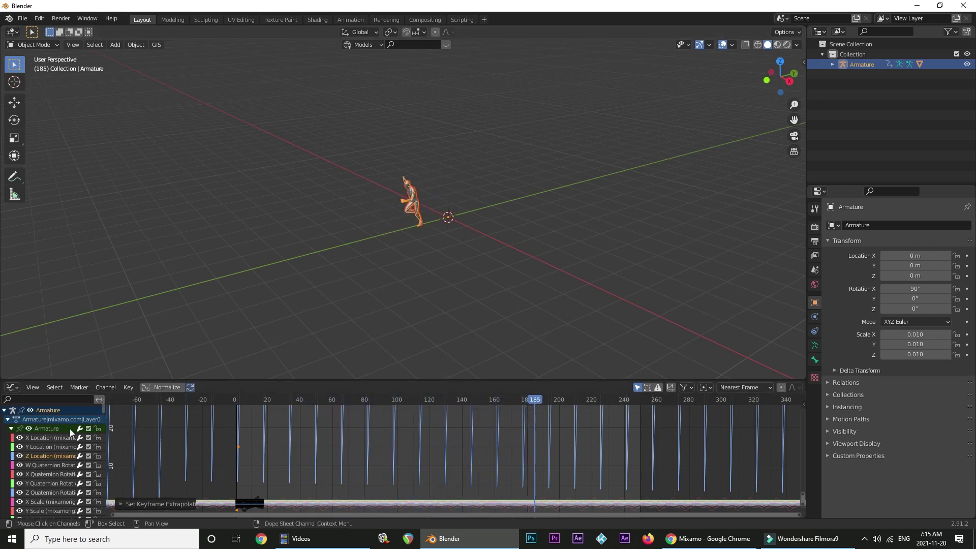
click(80, 456)
key(space)
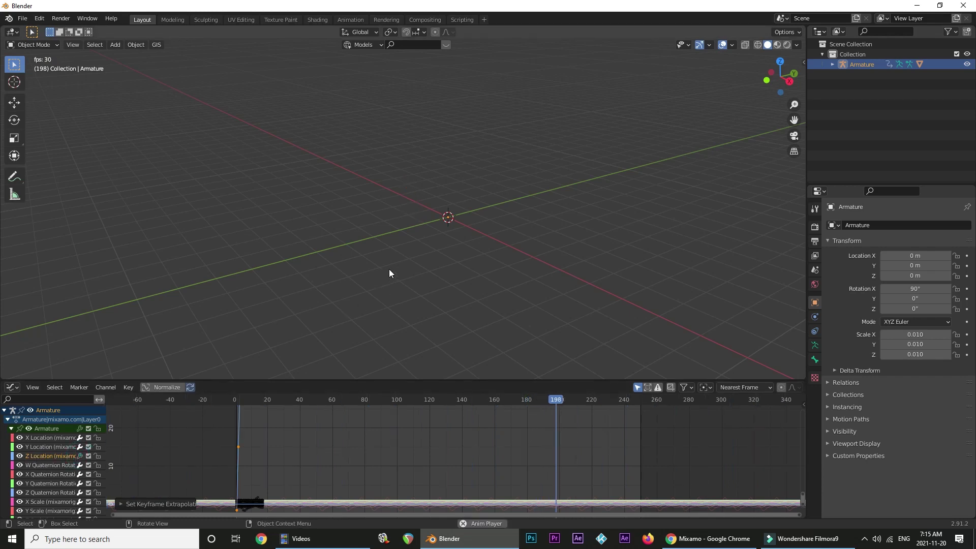
key(space)
Rewind to frame 0 and replay the run from a sideways view.
drag(473, 407, 237, 409)
middle_drag(307, 246, 255, 249)
key(space)
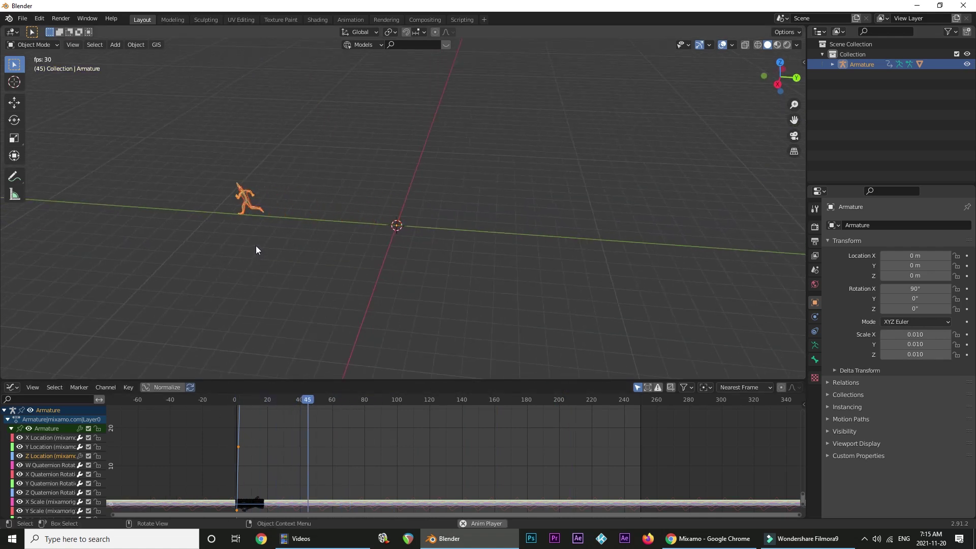
key(space)
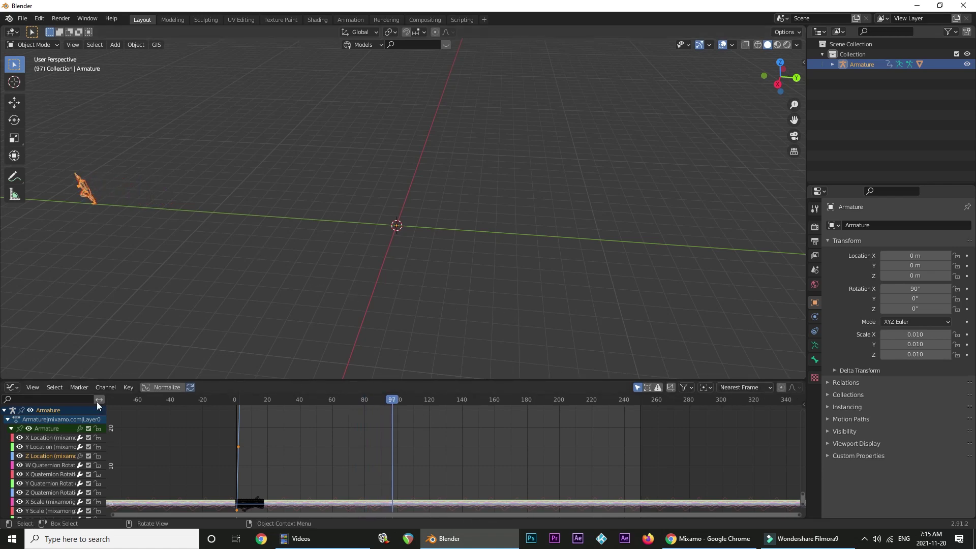
click(11, 387)
key(Escape)
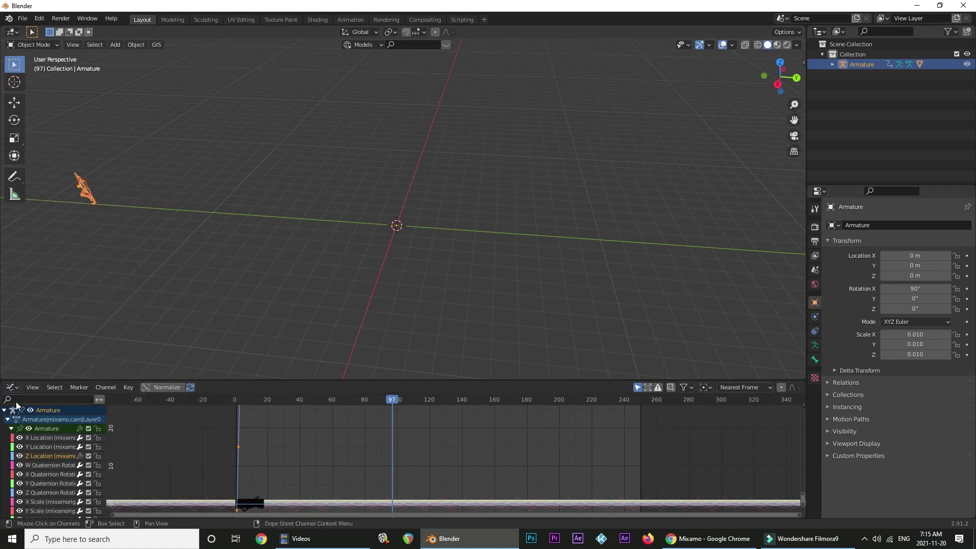
Switch back to the Timeline and set the scene end frame to 1000.
click(12, 388)
click(151, 429)
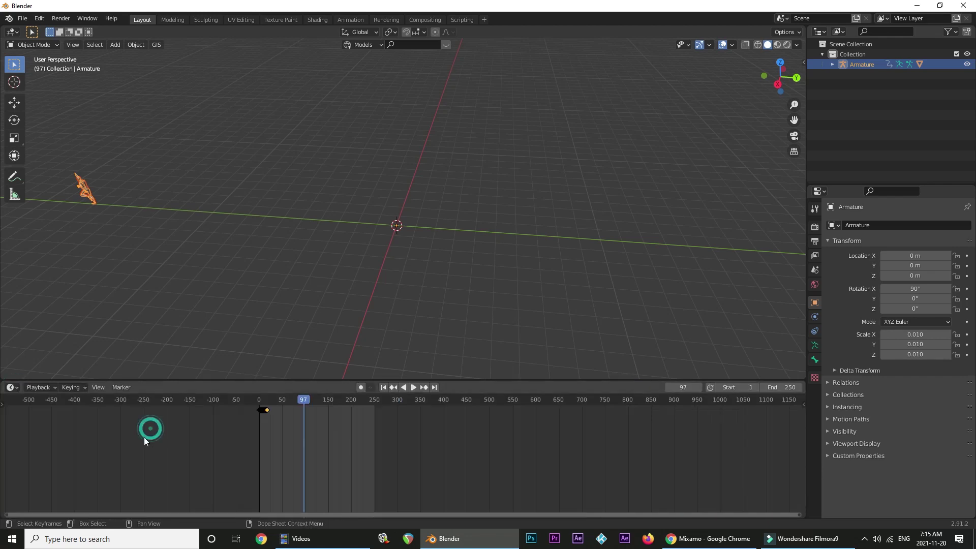
click(778, 387)
key(Return)
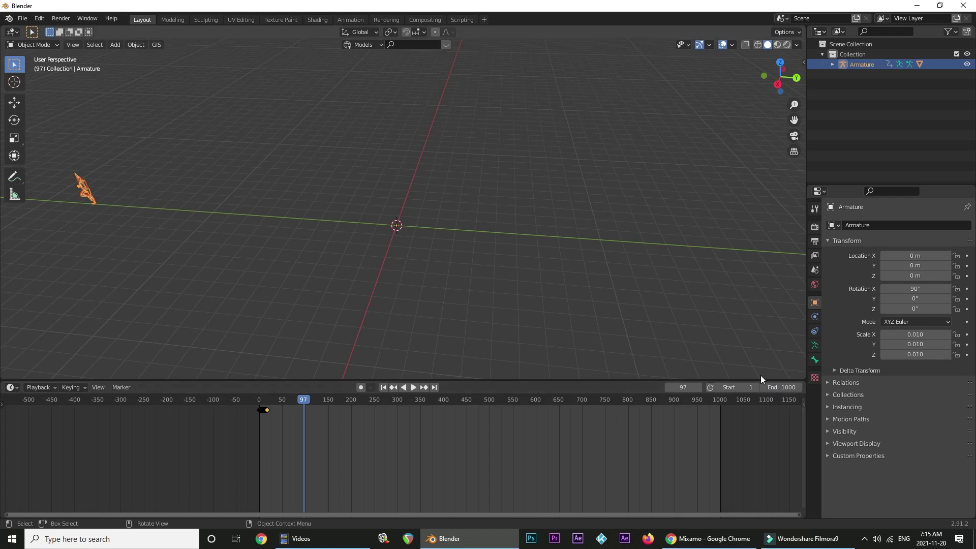
Play the run over the longer range while following the character, then stop and deselect.
scroll(325, 269, down, 2)
key(space)
scroll(359, 355, down, 2)
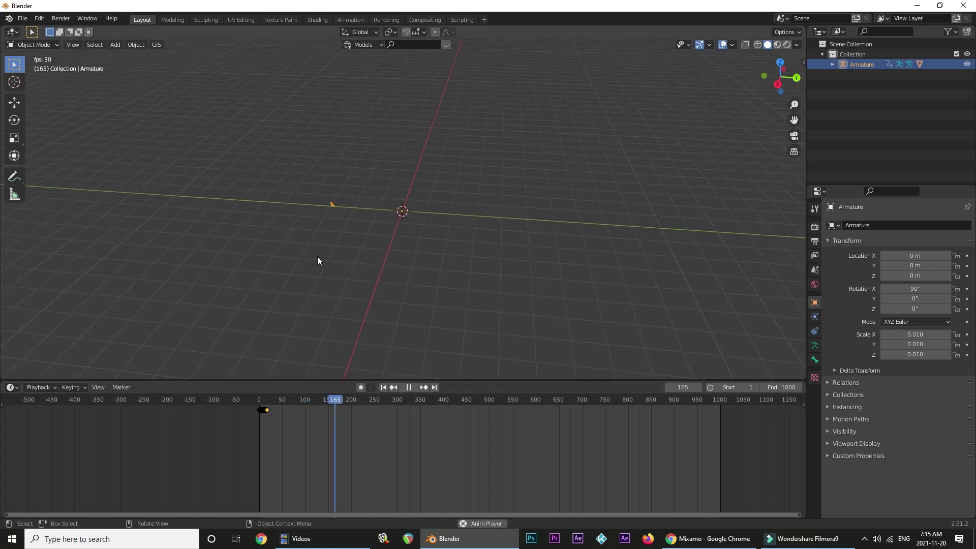
middle_drag(215, 221, 322, 172)
scroll(429, 232, up, 6)
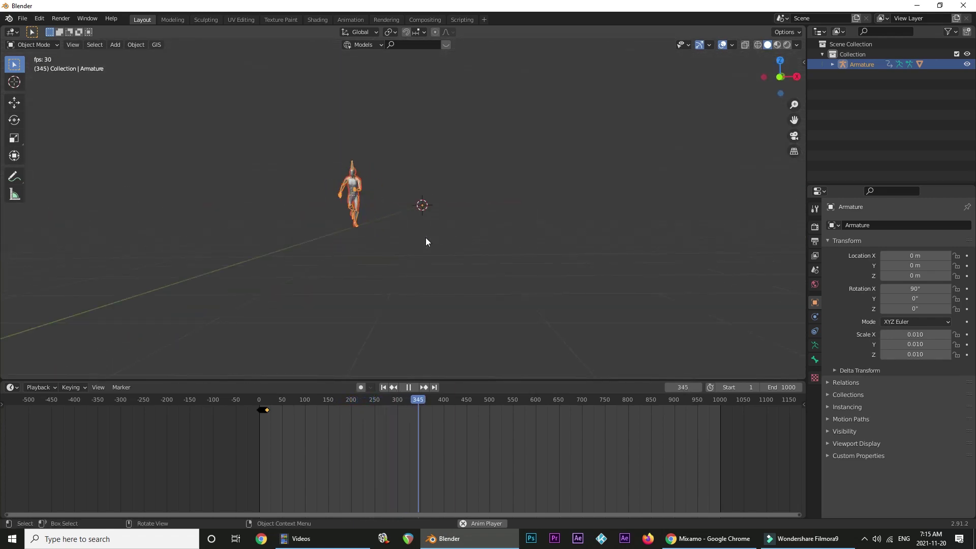
key(space)
drag(426, 237, 372, 254)
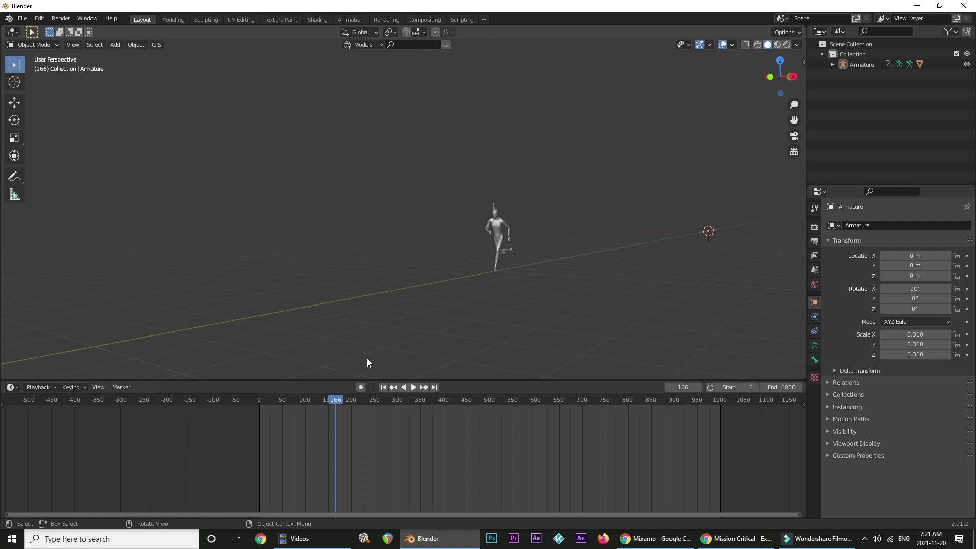
key(space)
mouse_move(334, 404)
mouse_down()
mouse_move(461, 405)
mouse_move(323, 408)
mouse_up()
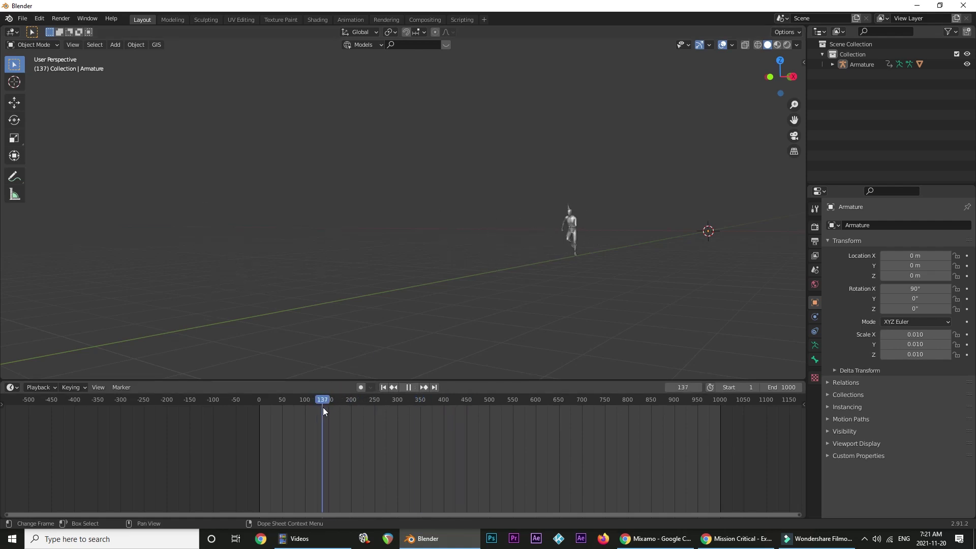
key(space)
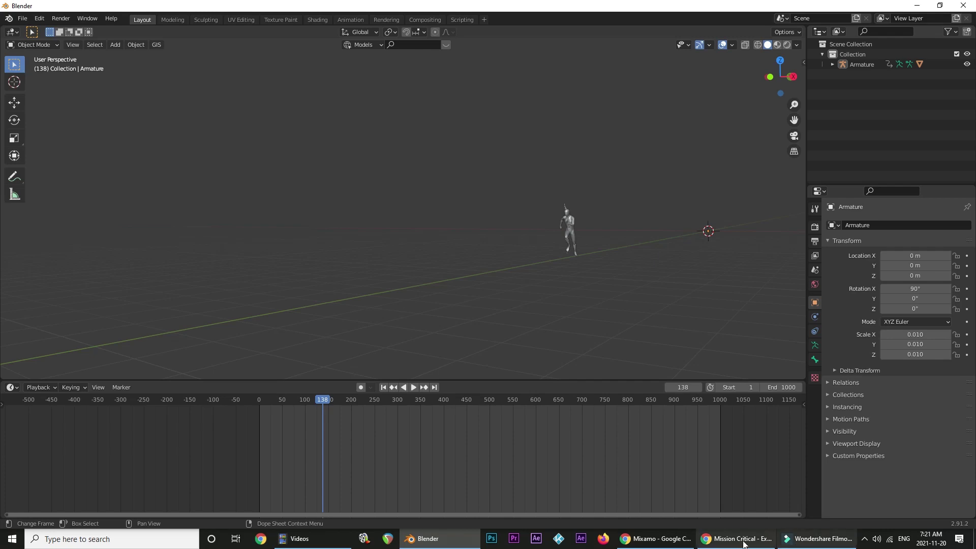
Pause the Mission Critical video on YouTube and minimize the browser back to Blender.
mouse_move(732, 543)
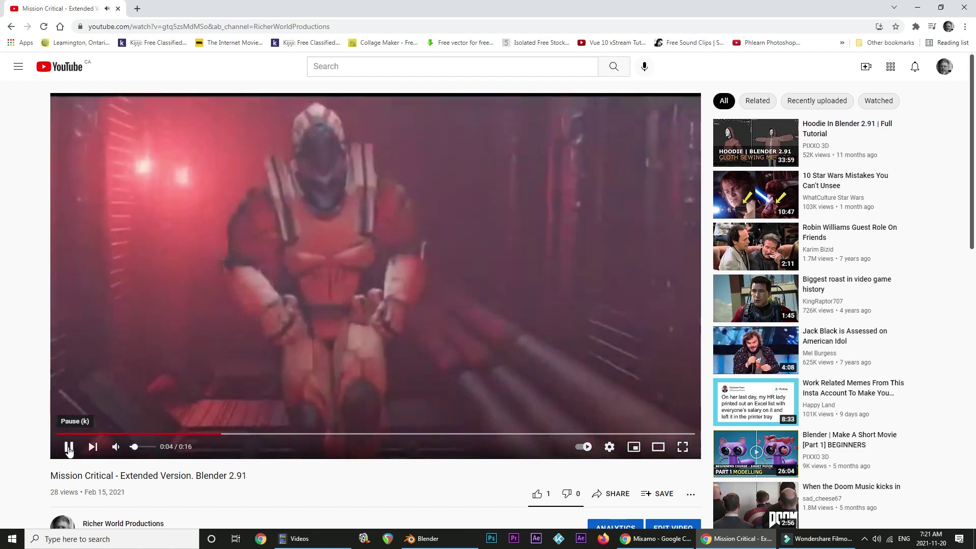
click(69, 448)
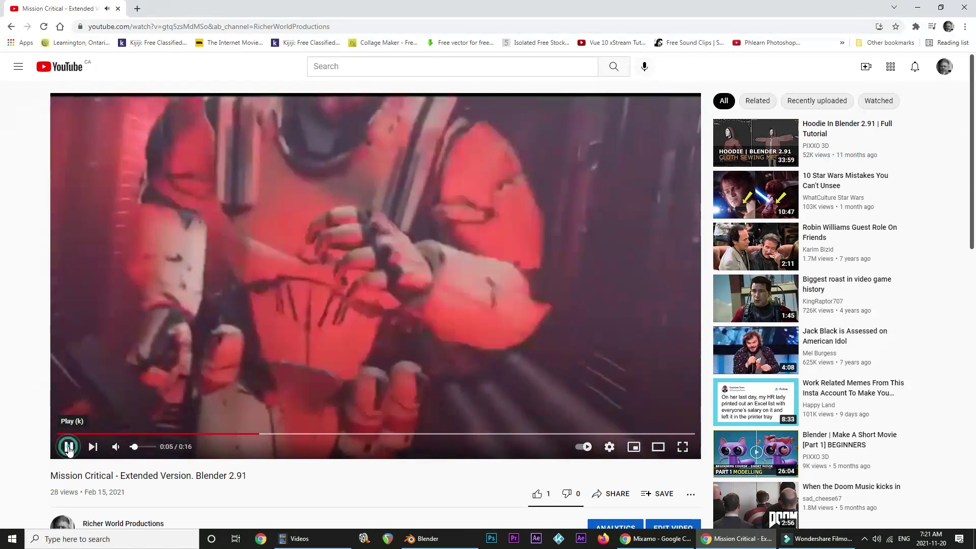
click(735, 539)
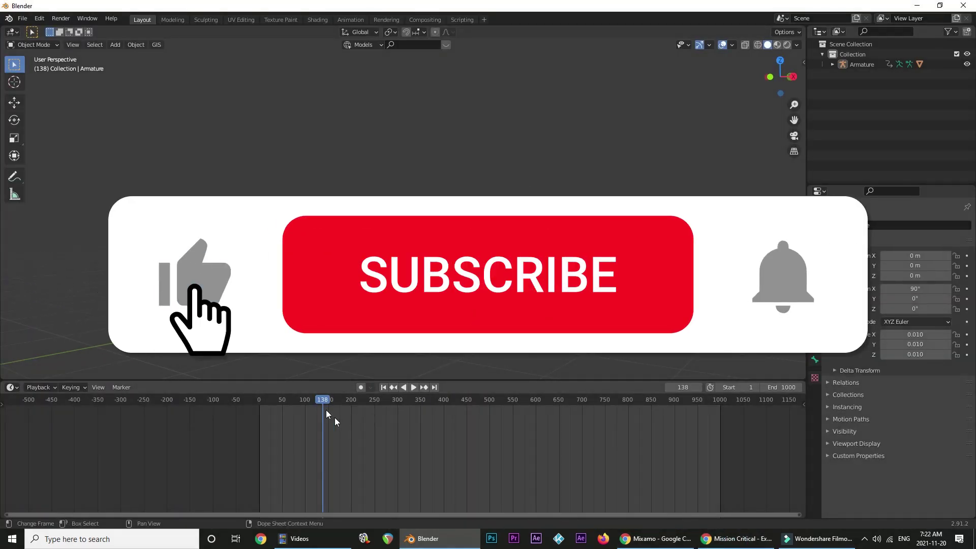
Rewind the playhead to around frame 118 and replay the character's run.
drag(323, 401, 309, 401)
key(space)
key(space)
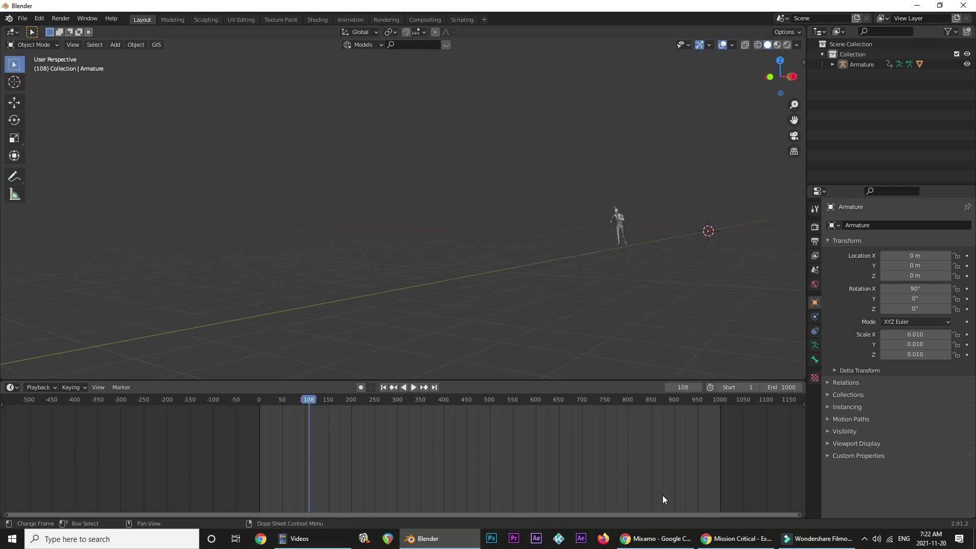